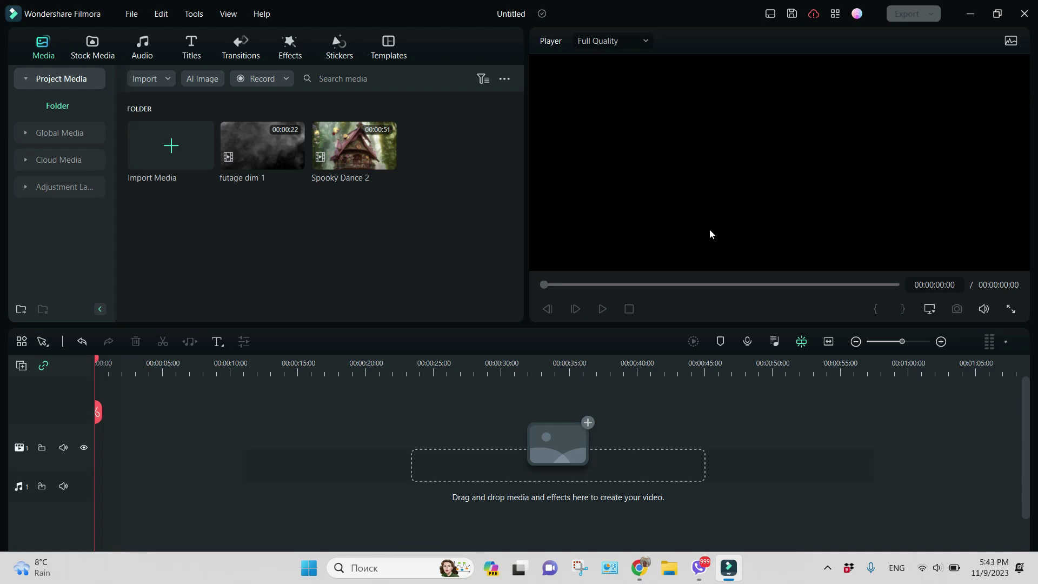
Place the Spooky Dance 2 clip at the start of the first video track and preview its opening seconds
{"action": "left_click", "coordinate": [354, 146]}
{"action": "mouse_move", "coordinate": [98, 459]}
{"action": "left_mouse_down"}
{"action": "mouse_move", "coordinate": [165, 454]}
{"action": "mouse_move", "coordinate": [92, 446]}
{"action": "left_mouse_up"}
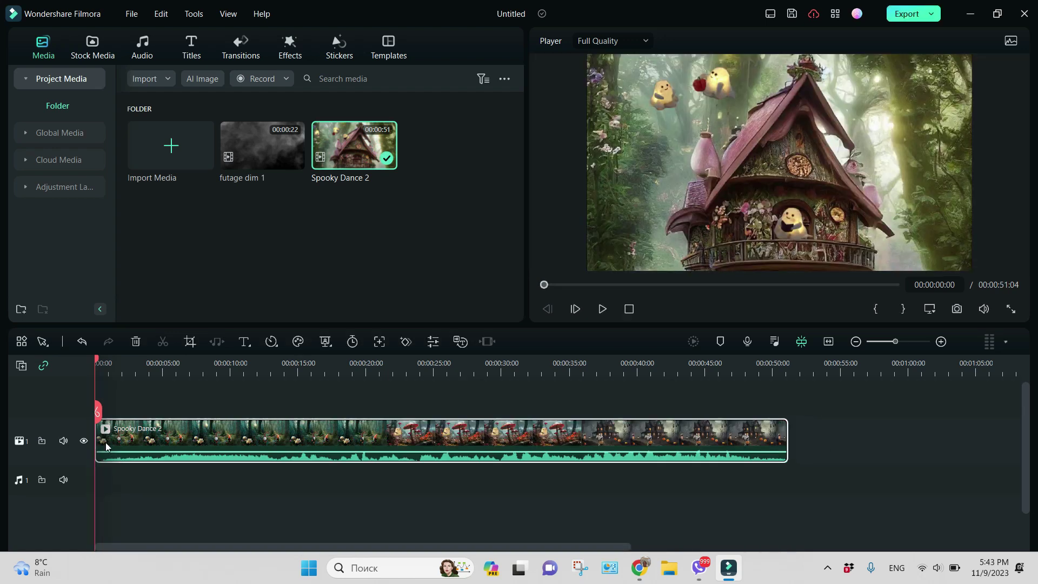
{"action": "left_click", "coordinate": [604, 310]}
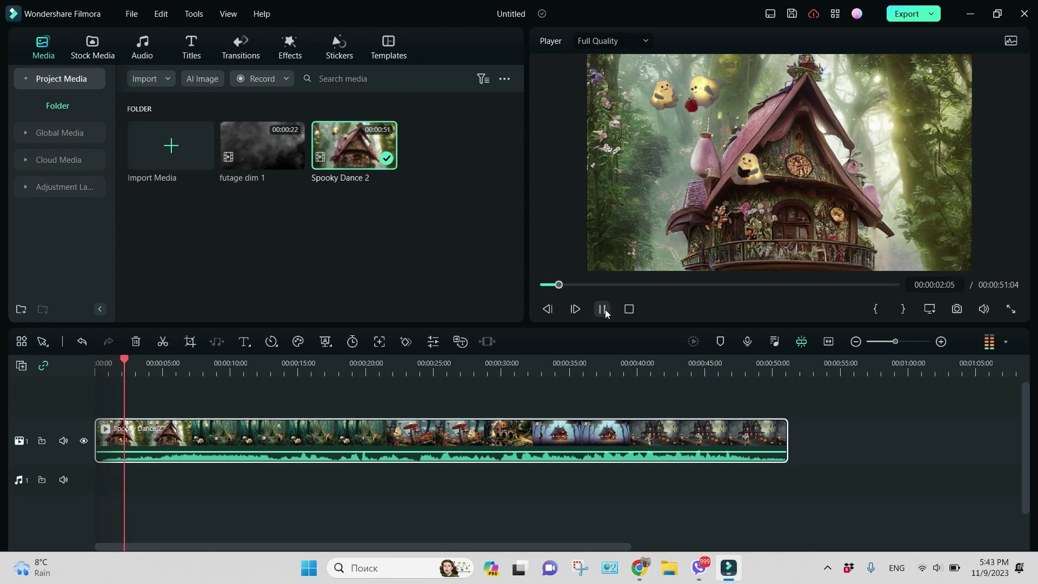
{"action": "left_click", "coordinate": [602, 309]}
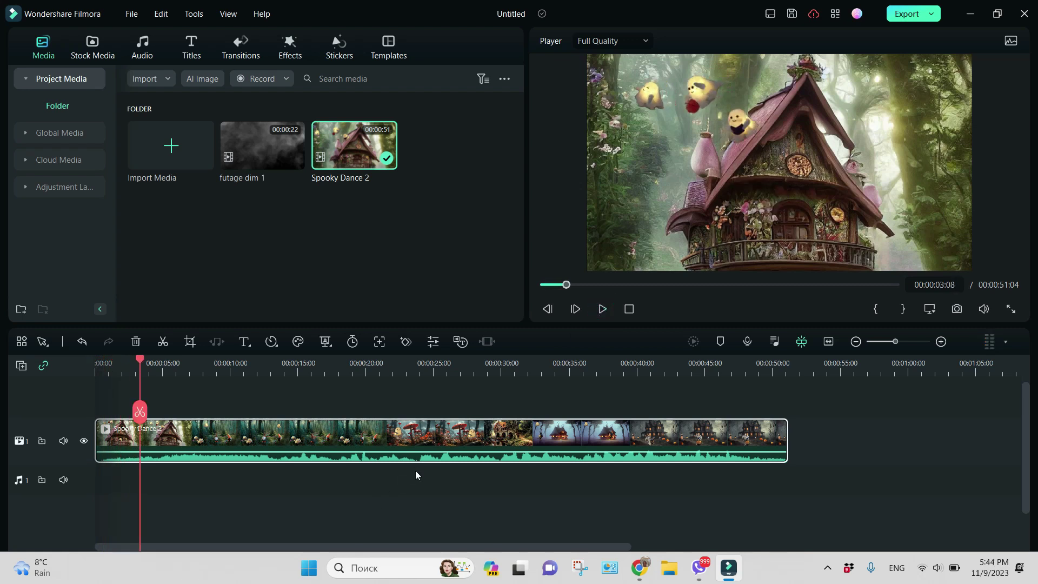
Detach the audio from the Spooky Dance 2 clip and delete the detached audio
{"action": "right_click", "coordinate": [435, 455]}
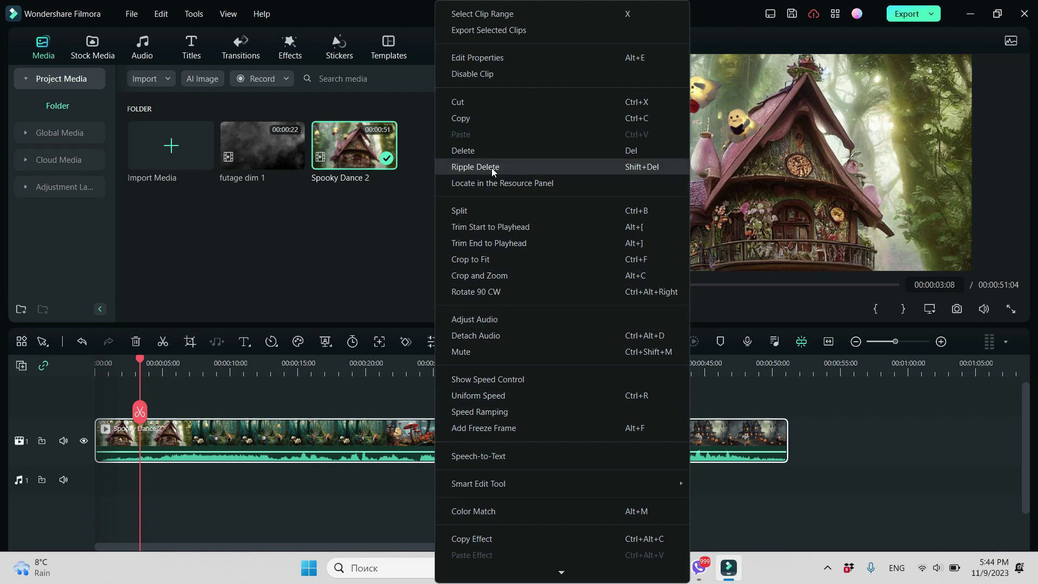
{"action": "left_click", "coordinate": [500, 335]}
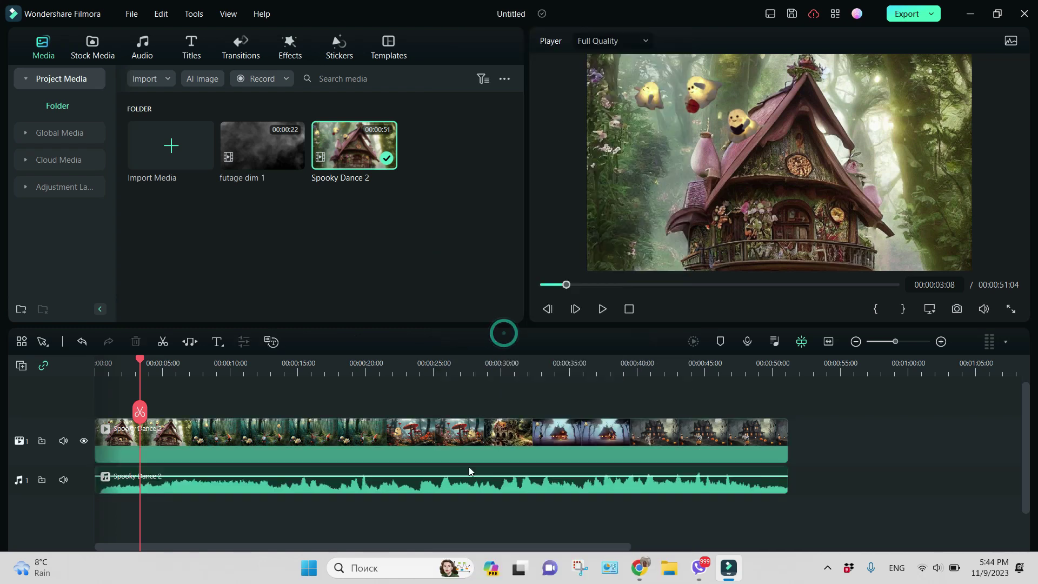
{"action": "right_click", "coordinate": [497, 486]}
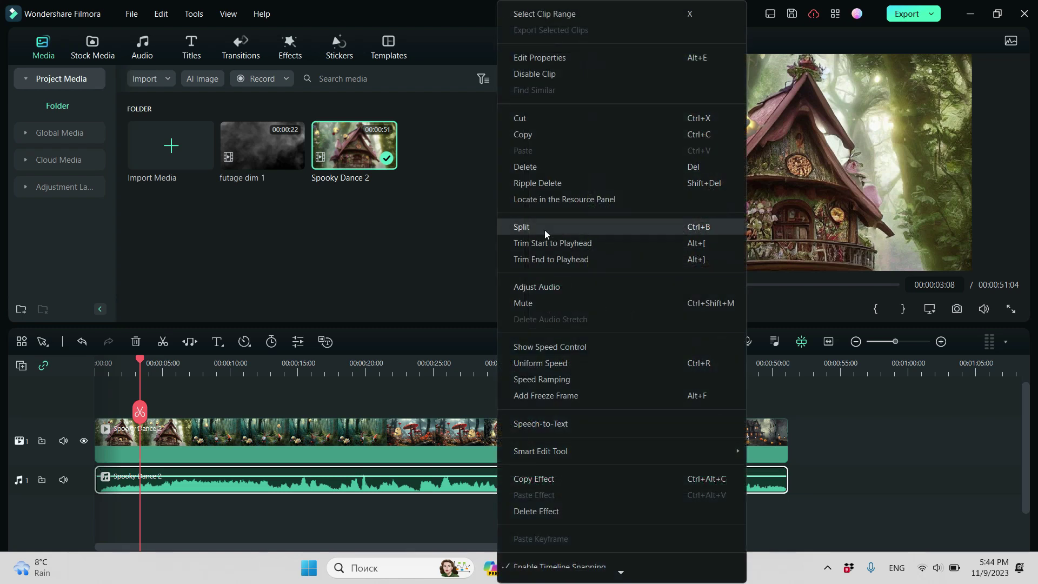
{"action": "left_click", "coordinate": [545, 163]}
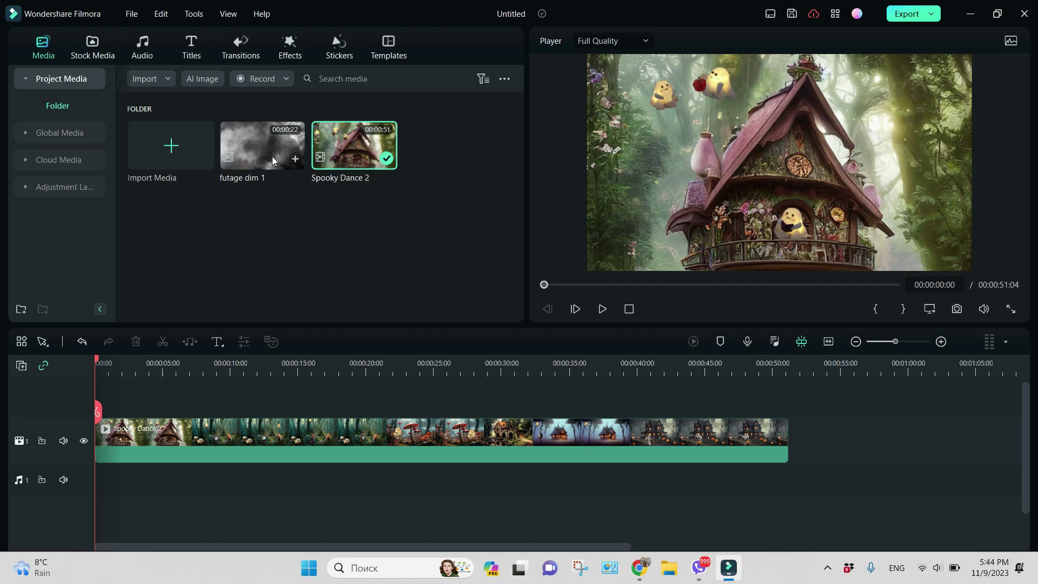
Place futage dim 1 on a second video track above Spooky Dance 2, aligned to the start, and preview it
{"action": "left_click_drag", "start_coordinate": [272, 157], "coordinate": [87, 412]}
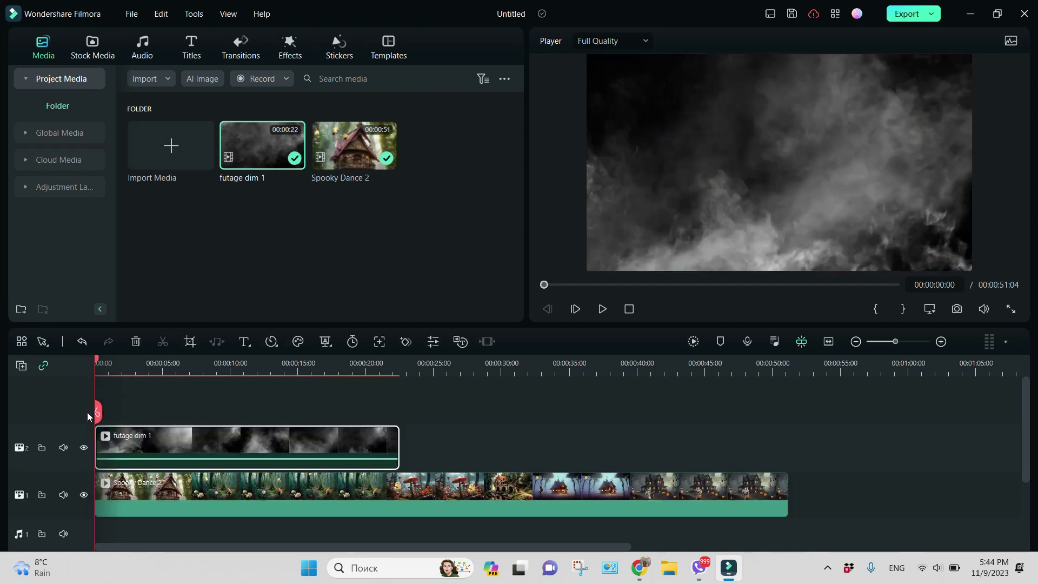
{"action": "left_click", "coordinate": [602, 309]}
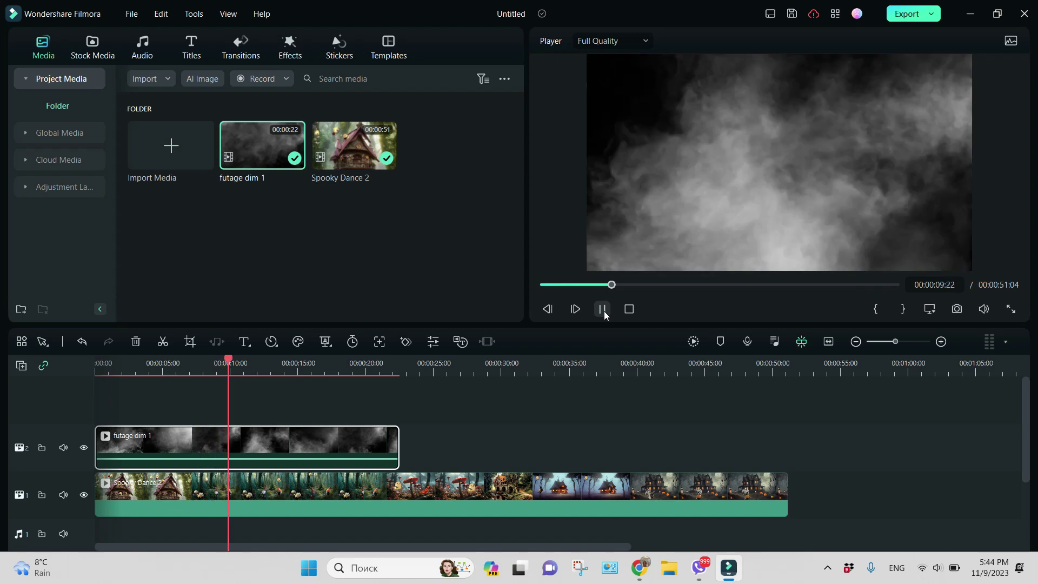
{"action": "left_click", "coordinate": [602, 309]}
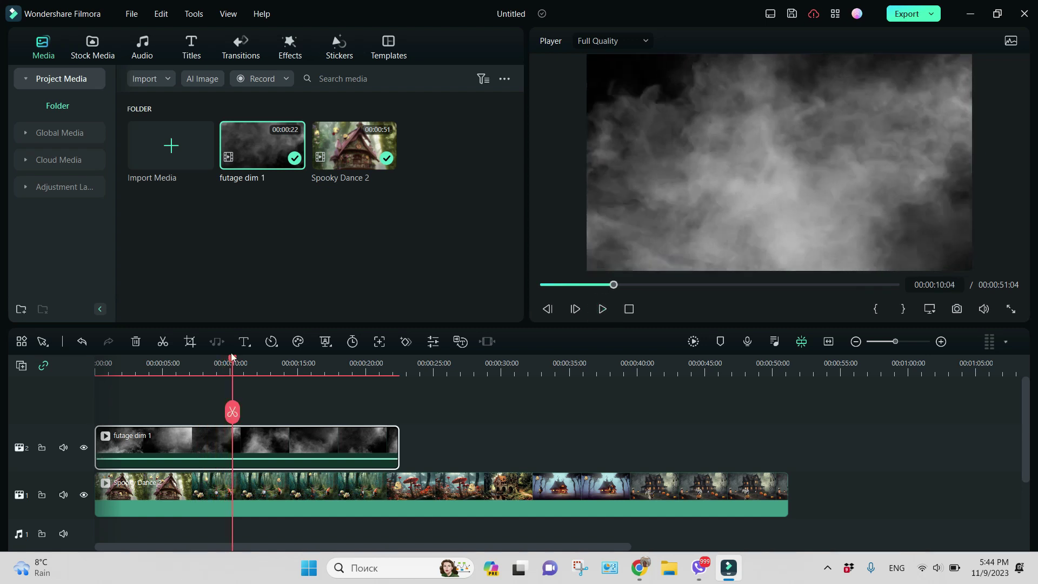
Split Spooky Dance 2 at the end of the smoke clip and delete the excess part, returning the playhead to the start
{"action": "mouse_move", "coordinate": [232, 357]}
{"action": "left_mouse_down"}
{"action": "mouse_move", "coordinate": [408, 392]}
{"action": "mouse_move", "coordinate": [399, 390]}
{"action": "left_mouse_up"}
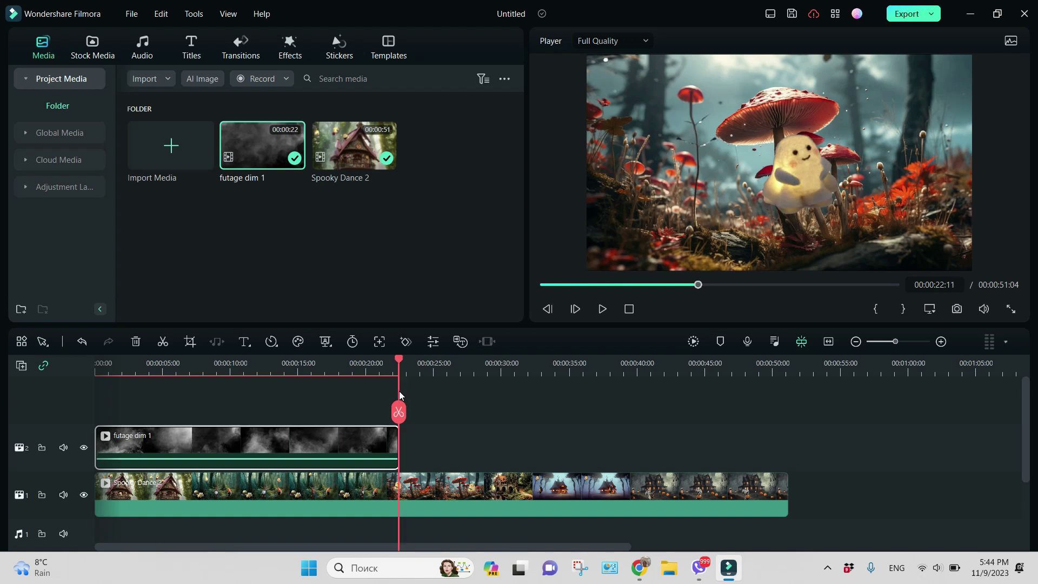
{"action": "left_click", "coordinate": [399, 413]}
{"action": "right_click", "coordinate": [464, 489]}
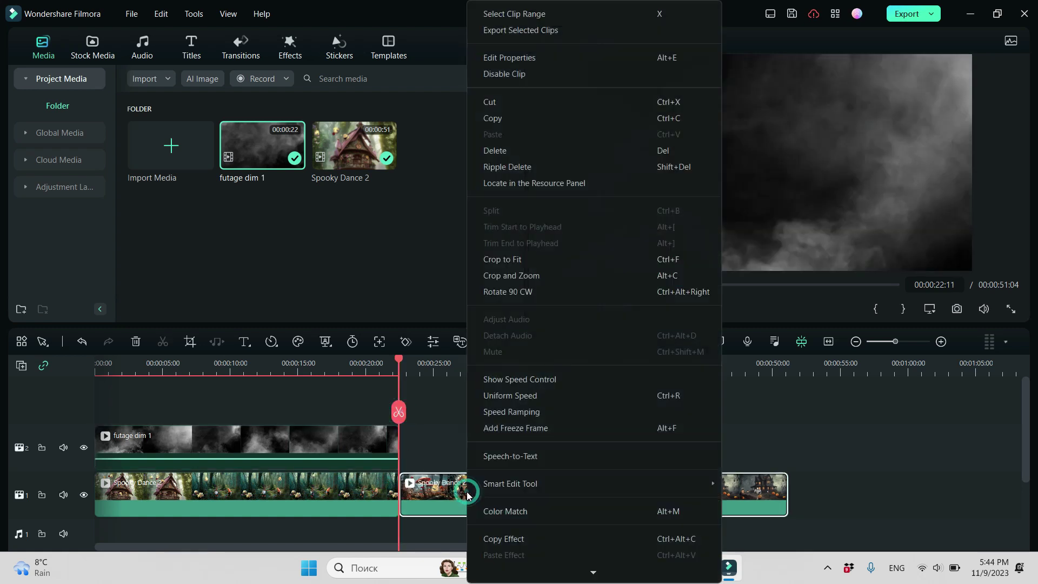
{"action": "left_click", "coordinate": [523, 152]}
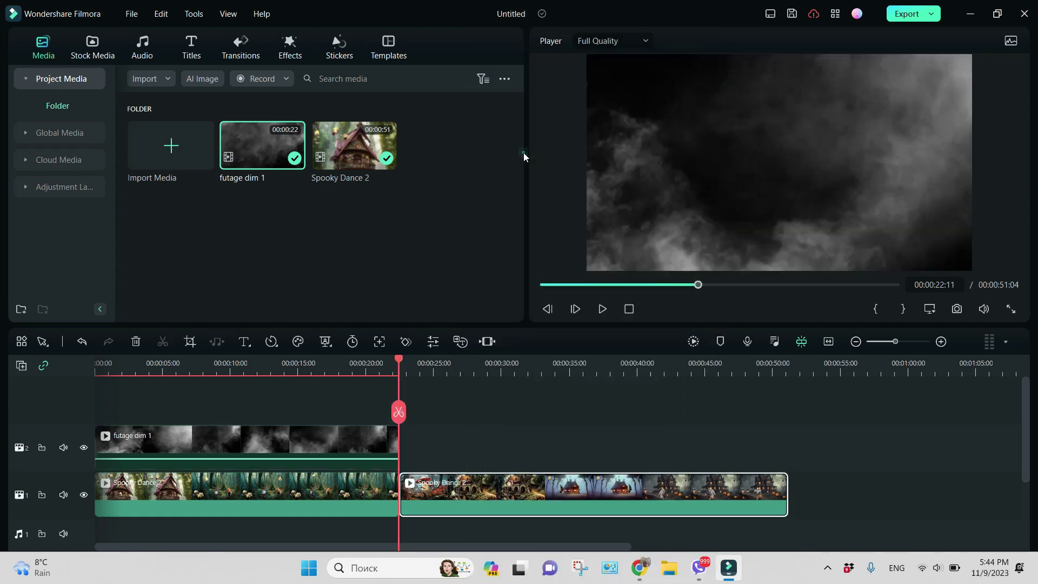
{"action": "left_click_drag", "start_coordinate": [401, 357], "coordinate": [85, 461]}
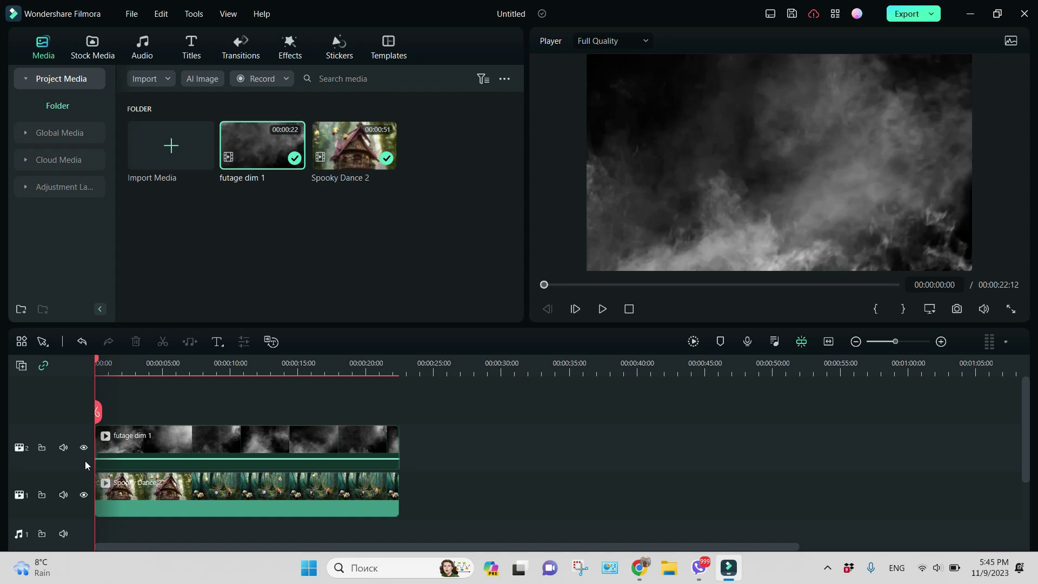
Apply a circle mask to the futage dim 1 clip and invert the mask
{"action": "left_click", "coordinate": [355, 453]}
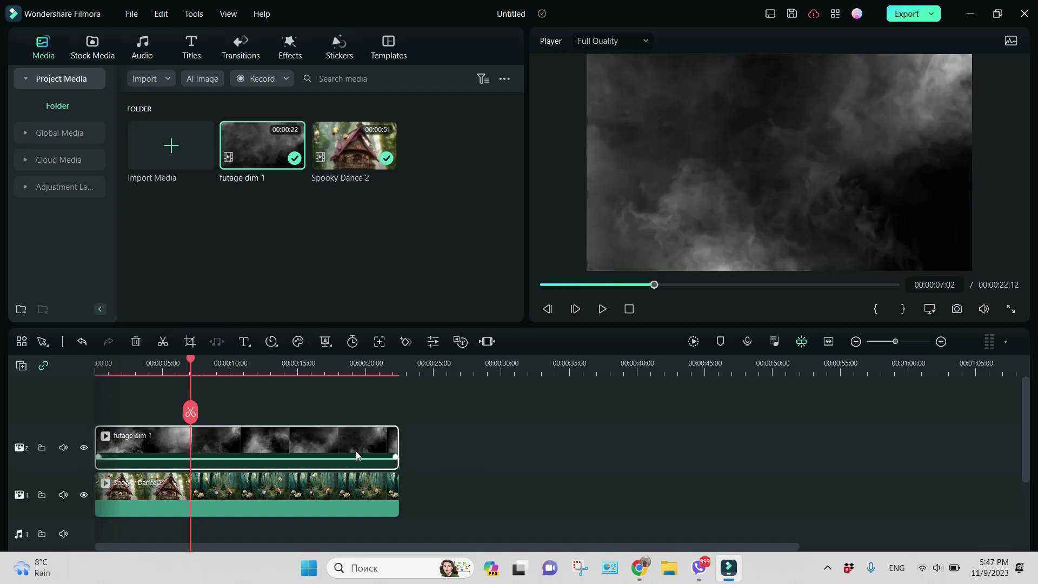
{"action": "key", "text": "ctrl+r"}
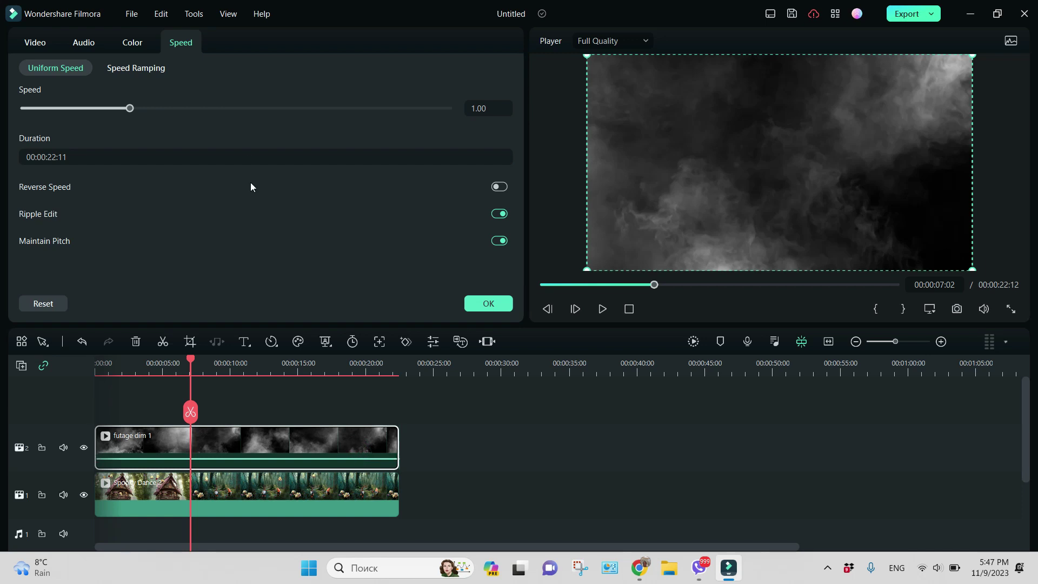
{"action": "left_click", "coordinate": [36, 43]}
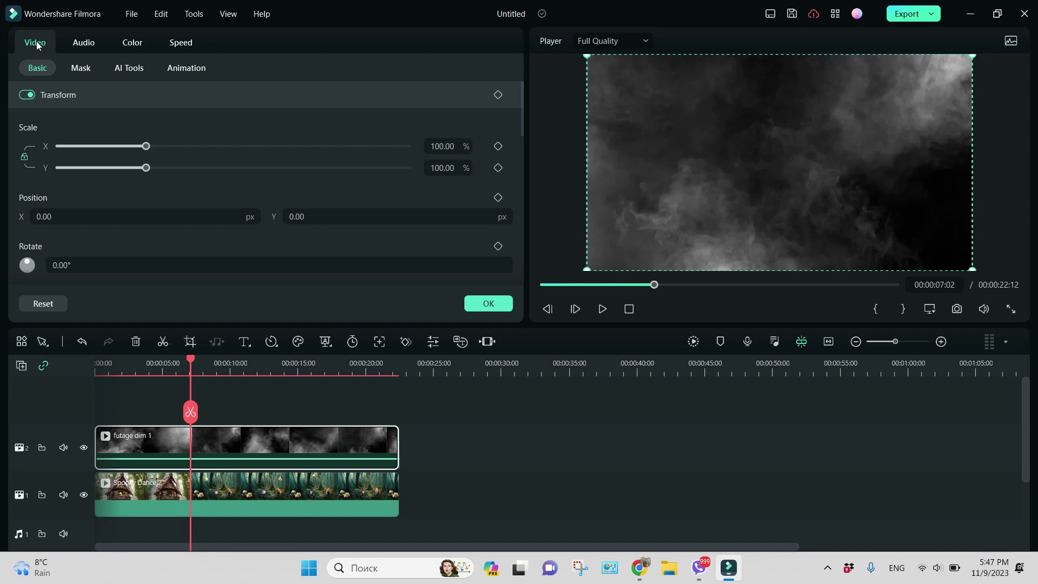
{"action": "left_click", "coordinate": [85, 70]}
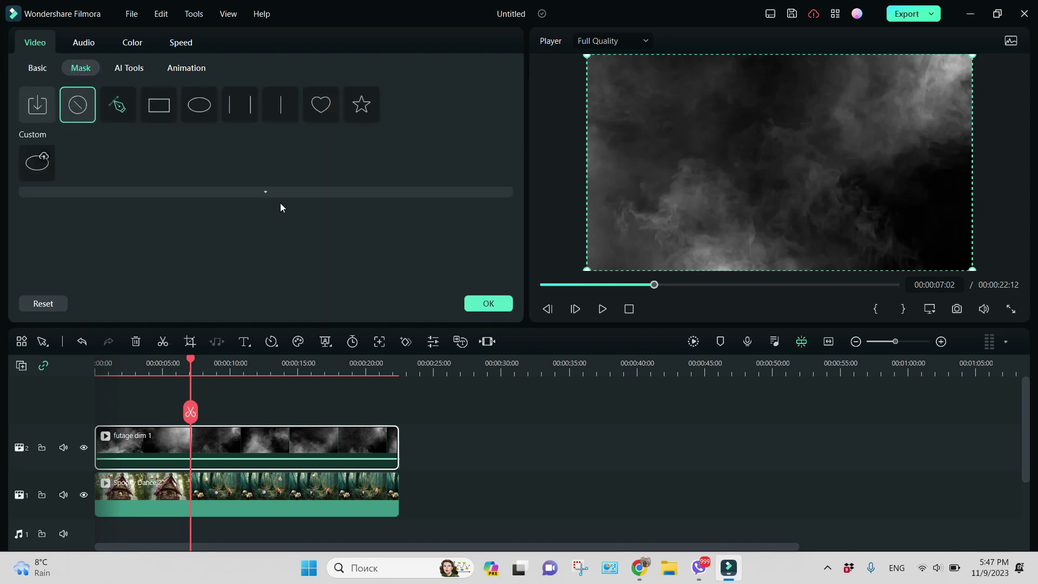
{"action": "left_click", "coordinate": [203, 110]}
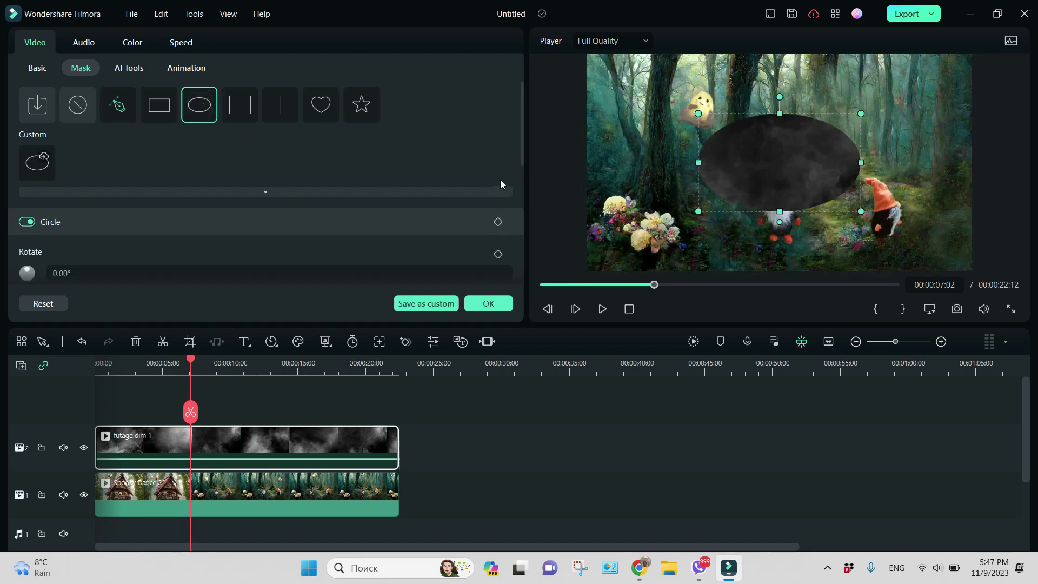
{"action": "left_click_drag", "start_coordinate": [521, 152], "coordinate": [516, 275]}
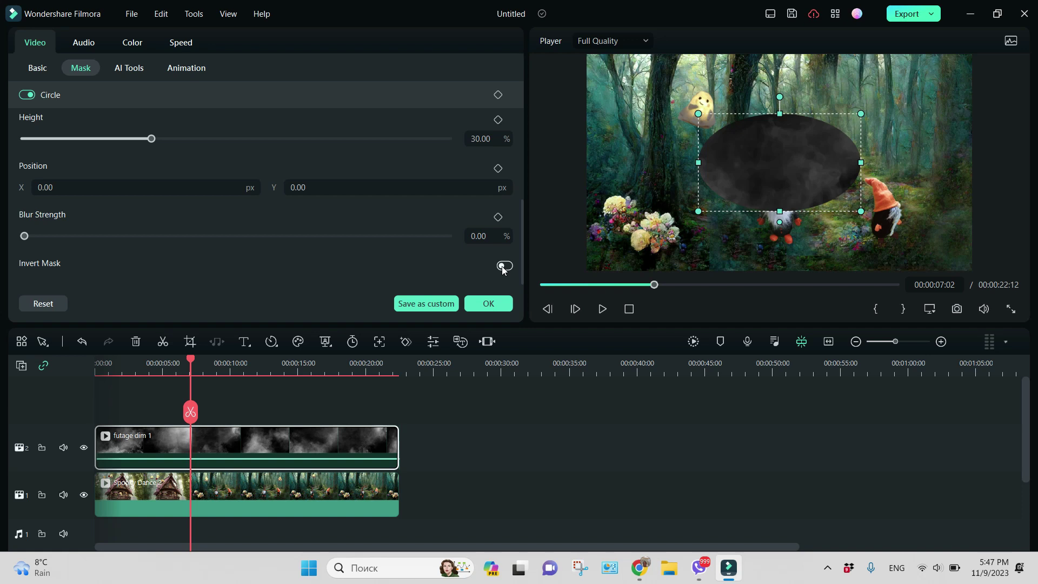
{"action": "left_click", "coordinate": [508, 267]}
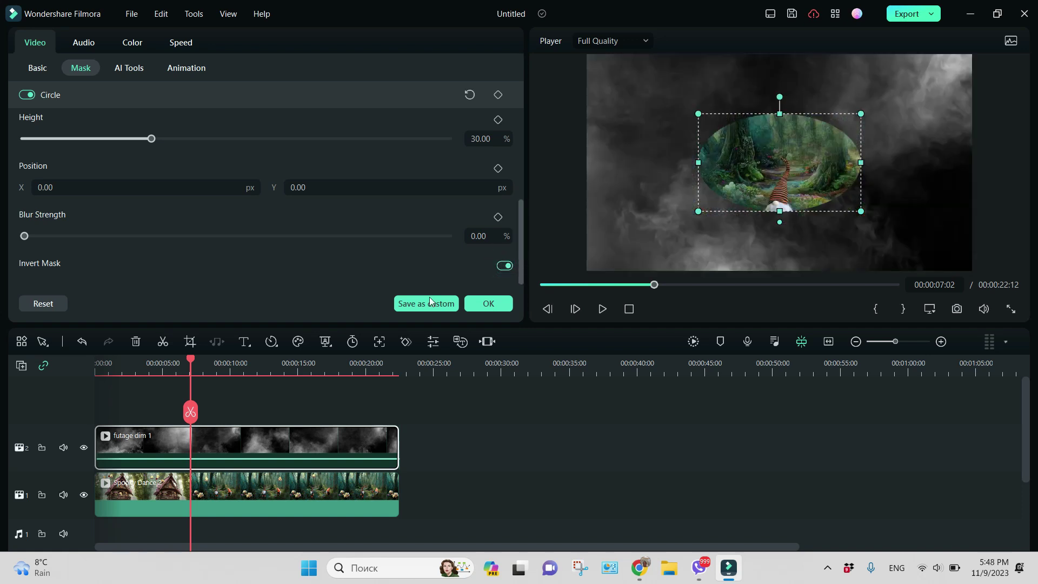
At the beginning of the smoke clip, shrink the mask to 2.23% width and 1.12% height and add keyframes for both
{"action": "left_click_drag", "start_coordinate": [191, 361], "coordinate": [97, 386]}
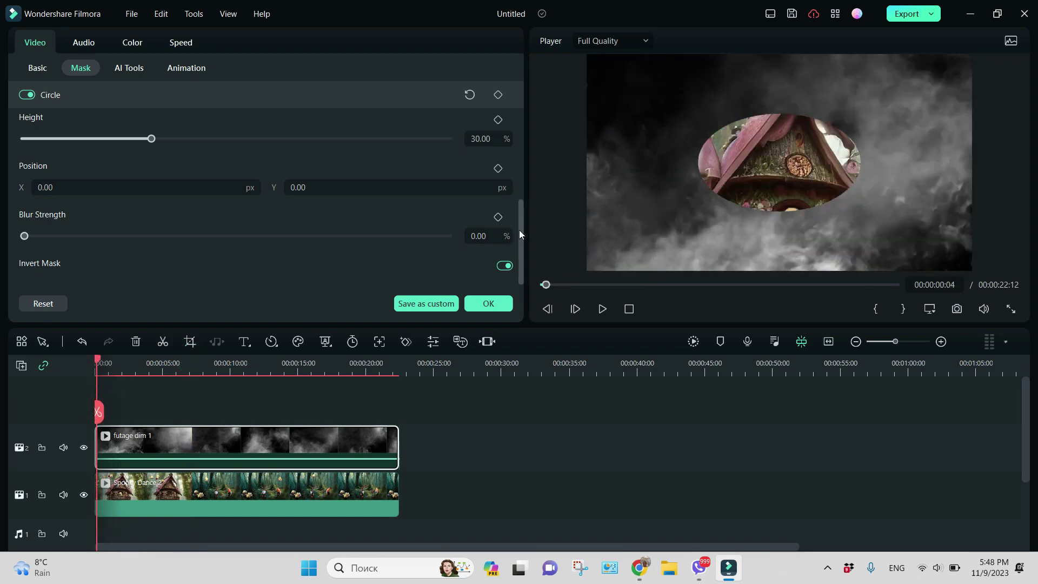
{"action": "left_click_drag", "start_coordinate": [521, 231], "coordinate": [527, 177]}
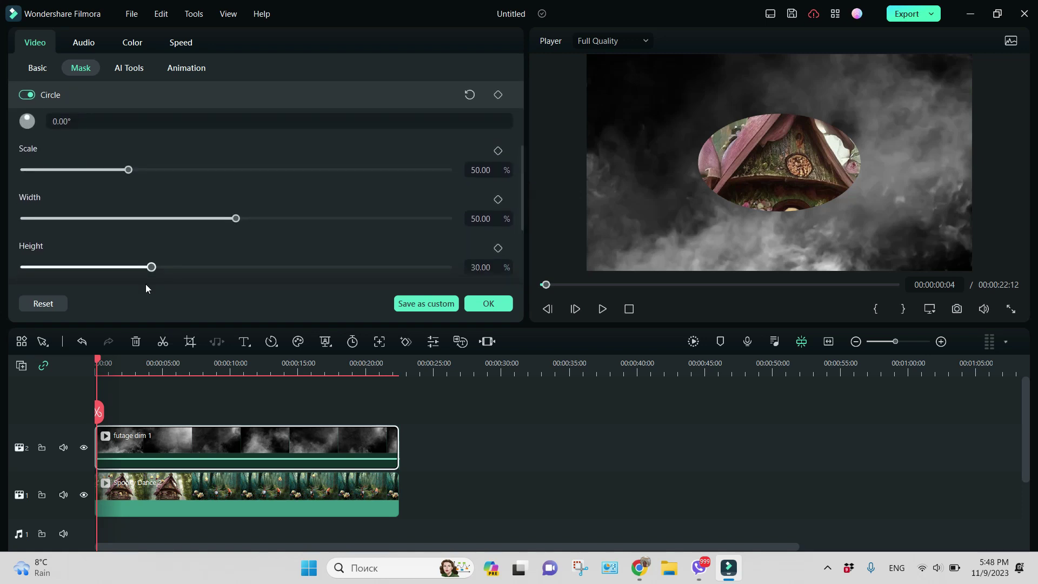
{"action": "left_click_drag", "start_coordinate": [236, 218], "coordinate": [33, 216]}
{"action": "left_click_drag", "start_coordinate": [152, 267], "coordinate": [30, 268]}
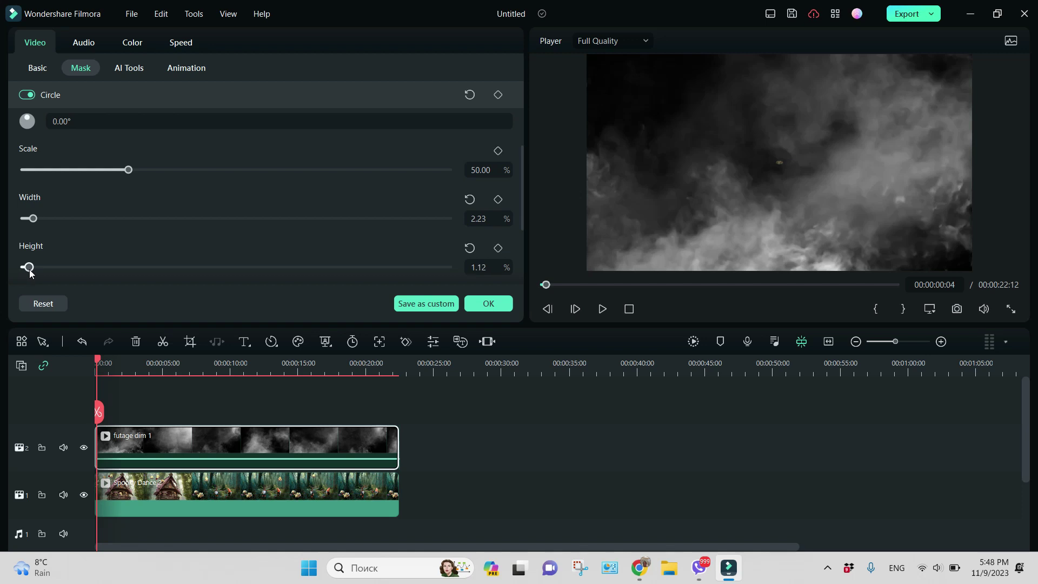
{"action": "left_click", "coordinate": [498, 200]}
{"action": "left_click", "coordinate": [498, 247]}
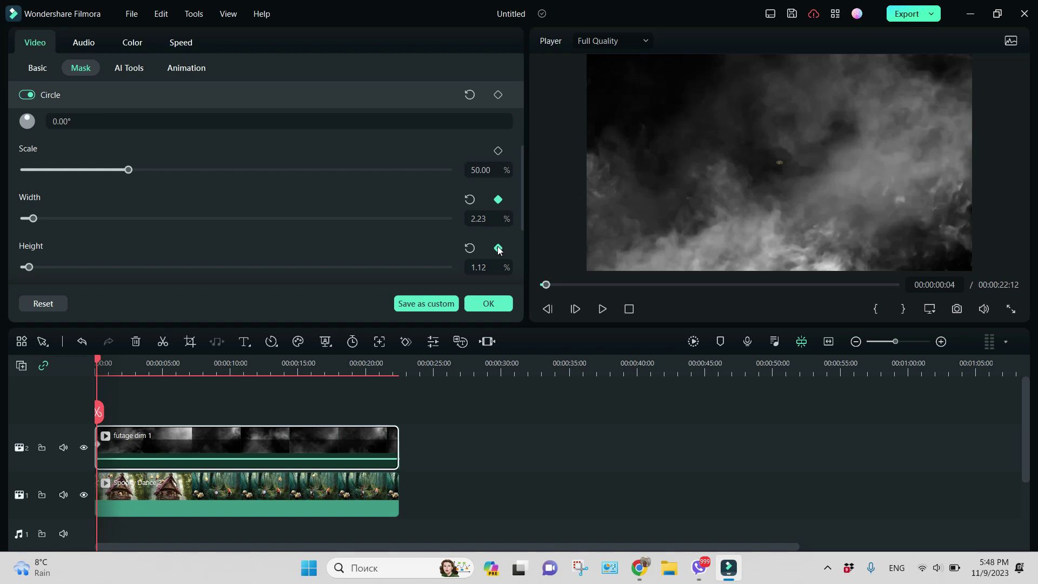
Set the circle mask's blur strength to 13.24%
{"action": "left_click_drag", "start_coordinate": [522, 184], "coordinate": [517, 251]}
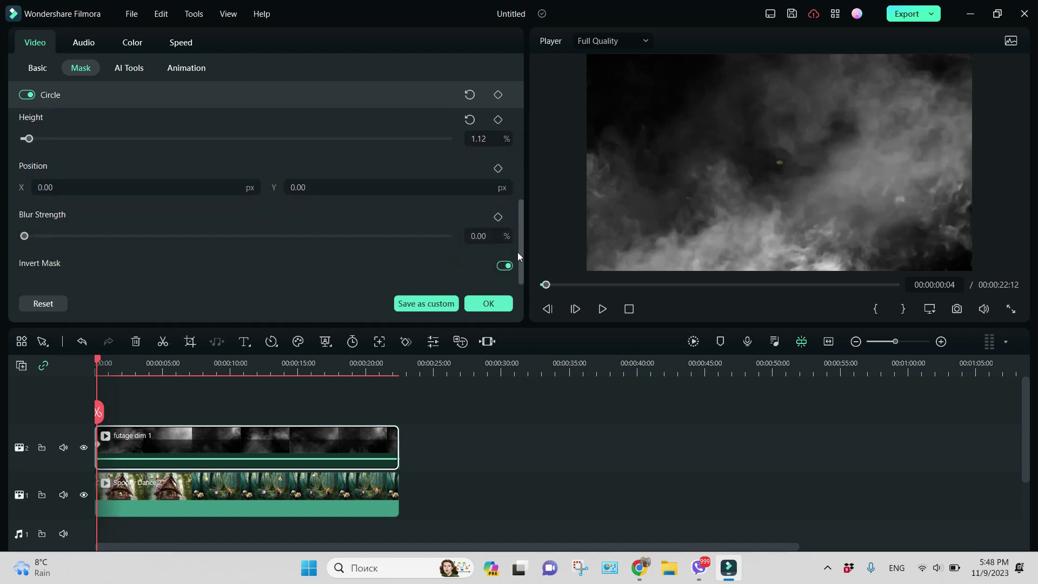
{"action": "left_click_drag", "start_coordinate": [24, 236], "coordinate": [81, 247]}
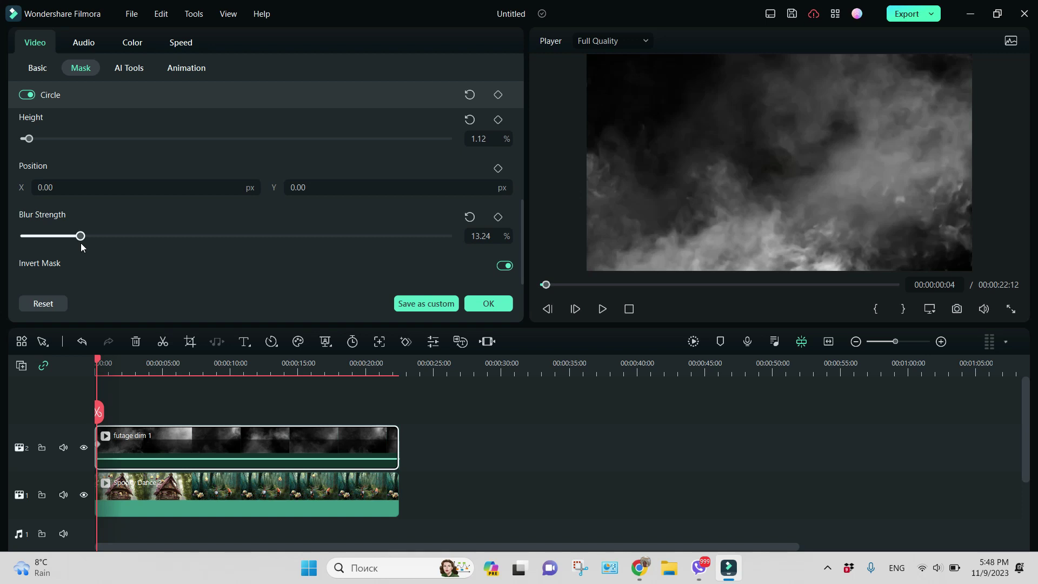
Near the end of the smoke clip, at 00:00:21:20, enlarge the mask to 96.17% width, 58.21% height and 62.57% scale
{"action": "left_click_drag", "start_coordinate": [99, 362], "coordinate": [398, 383]}
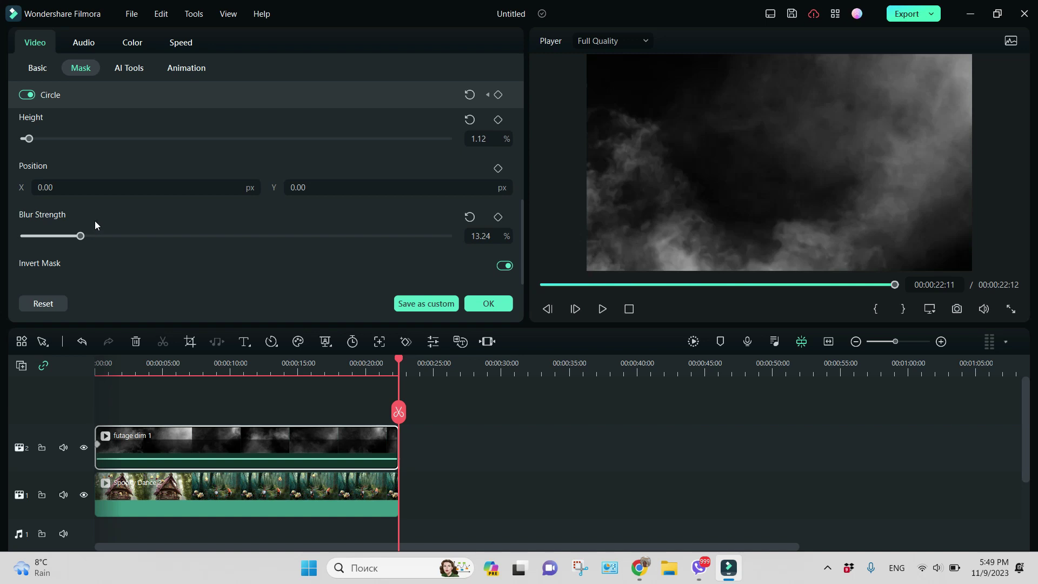
{"action": "left_click_drag", "start_coordinate": [521, 247], "coordinate": [523, 209]}
{"action": "left_click_drag", "start_coordinate": [32, 178], "coordinate": [431, 233]}
{"action": "left_click_drag", "start_coordinate": [37, 218], "coordinate": [271, 260]}
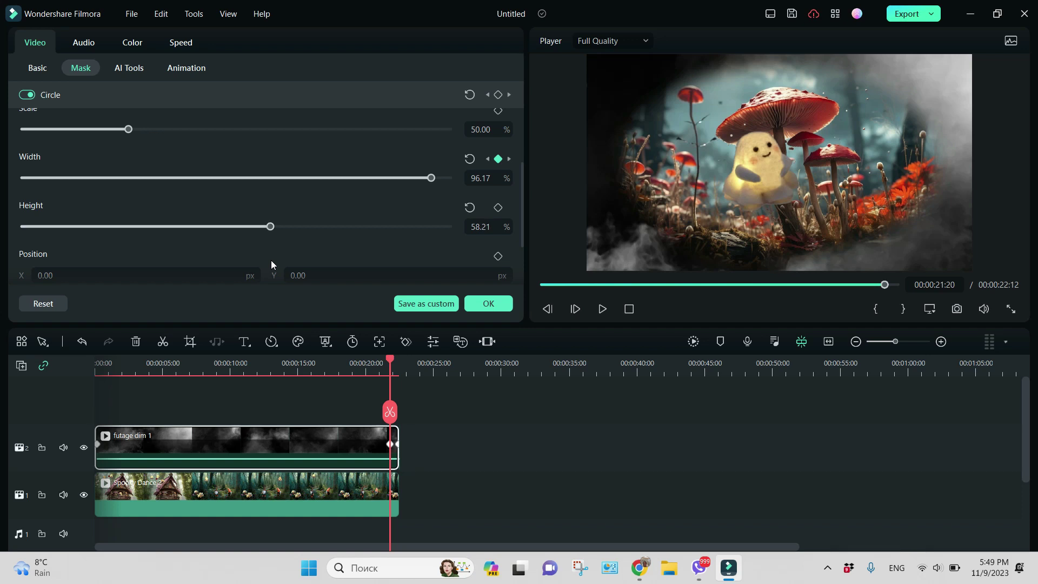
{"action": "left_click_drag", "start_coordinate": [521, 238], "coordinate": [522, 215]}
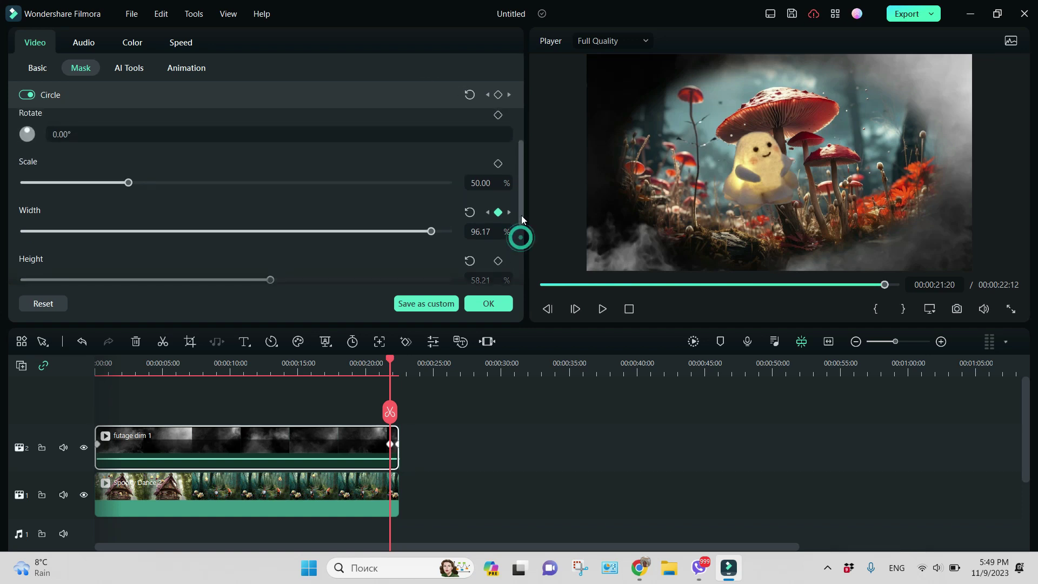
{"action": "left_click_drag", "start_coordinate": [130, 183], "coordinate": [155, 185]}
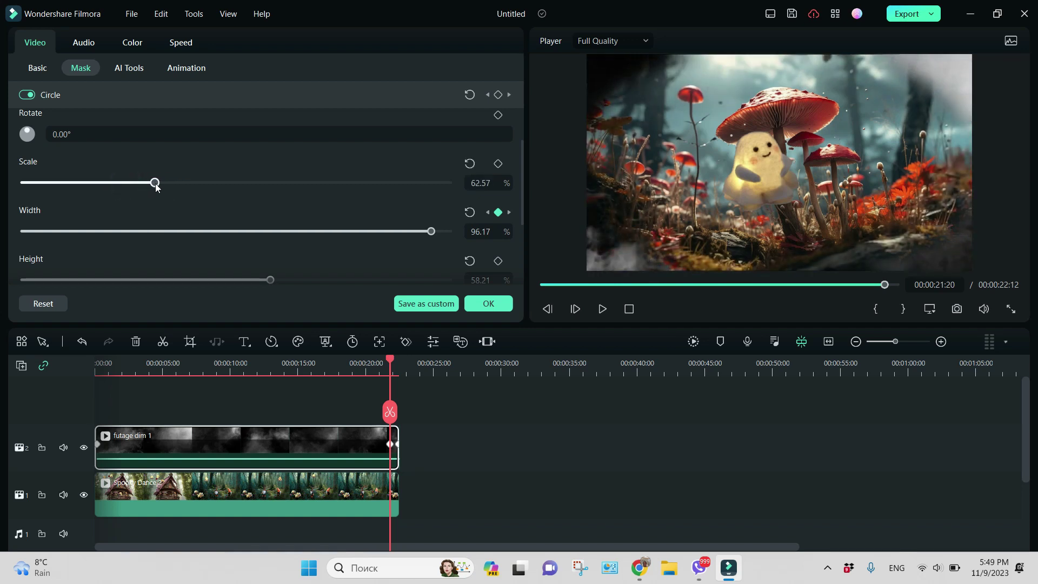
Set the mask's blur strength to 31.10% and add keyframes for blur, scale and height at 00:00:21:20
{"action": "left_click_drag", "start_coordinate": [520, 171], "coordinate": [517, 206]}
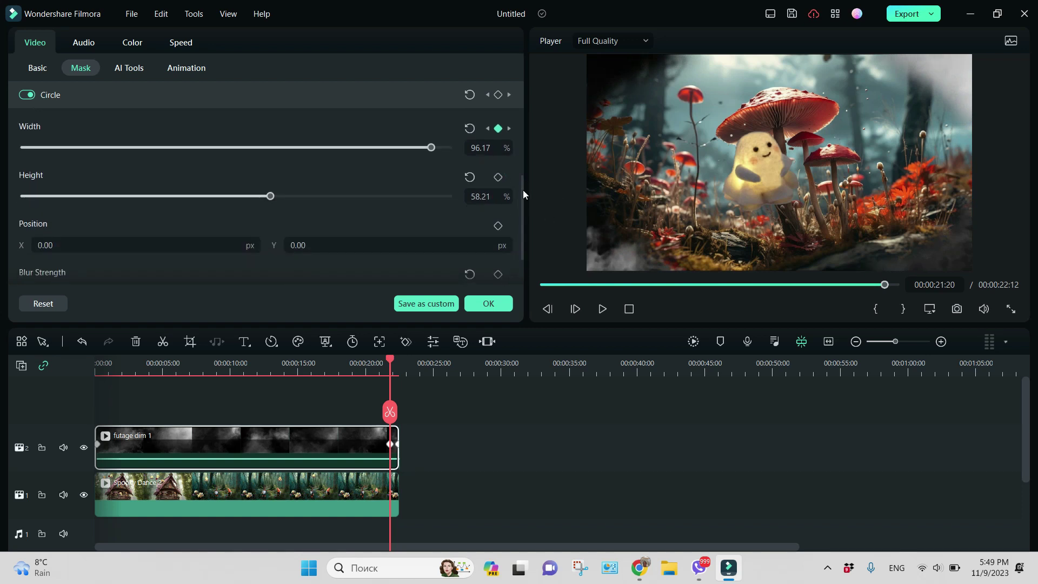
{"action": "scroll", "coordinate": [520, 192], "scroll_direction": "down", "scroll_amount": 2}
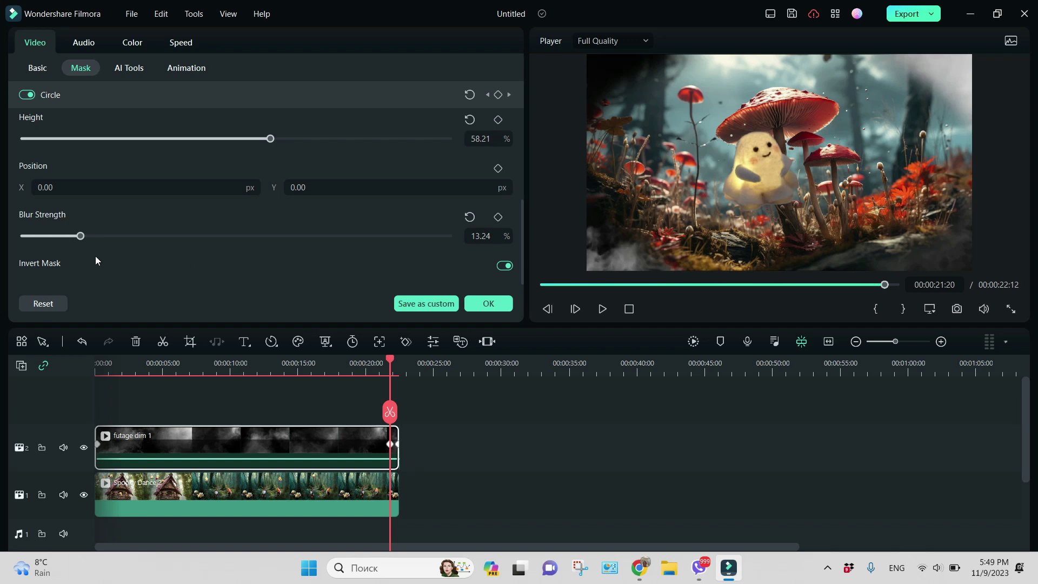
{"action": "left_click_drag", "start_coordinate": [80, 236], "coordinate": [156, 207]}
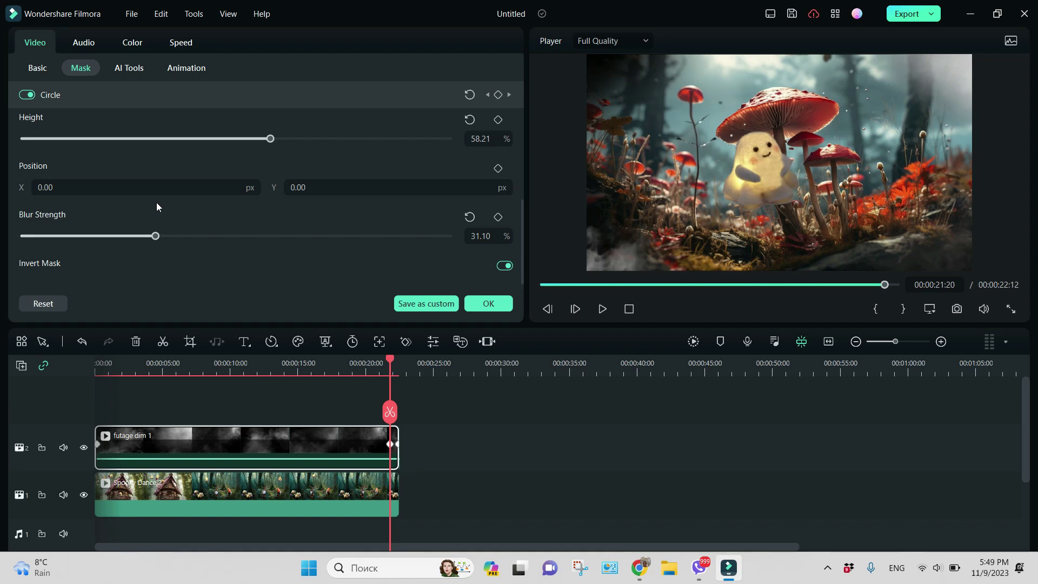
{"action": "left_click", "coordinate": [498, 217]}
{"action": "left_click_drag", "start_coordinate": [521, 227], "coordinate": [526, 180]}
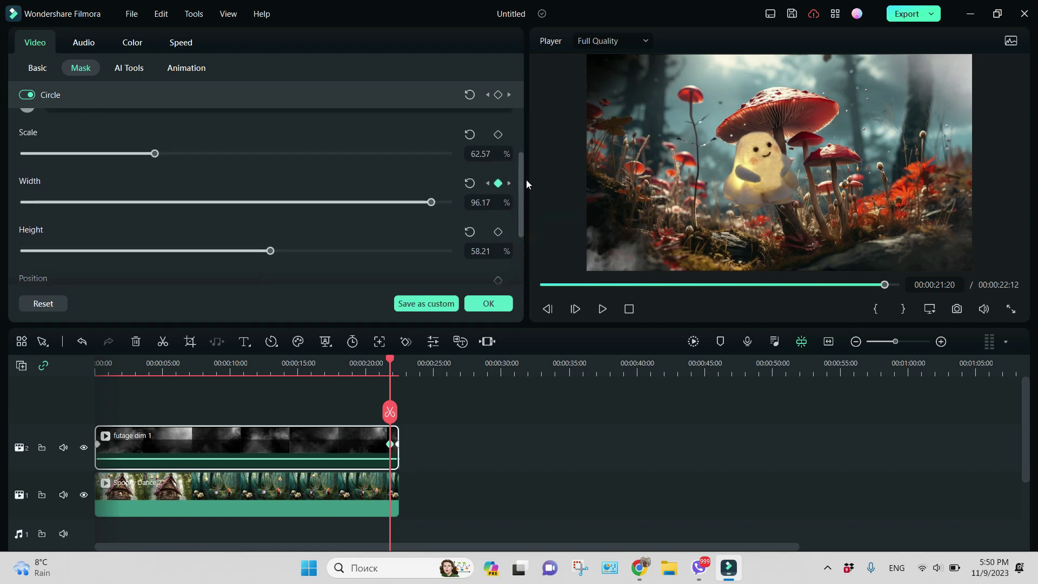
{"action": "left_click", "coordinate": [498, 232]}
Play the timeline from the start to check how the mask opens through the smoke
{"action": "left_click_drag", "start_coordinate": [389, 360], "coordinate": [57, 373]}
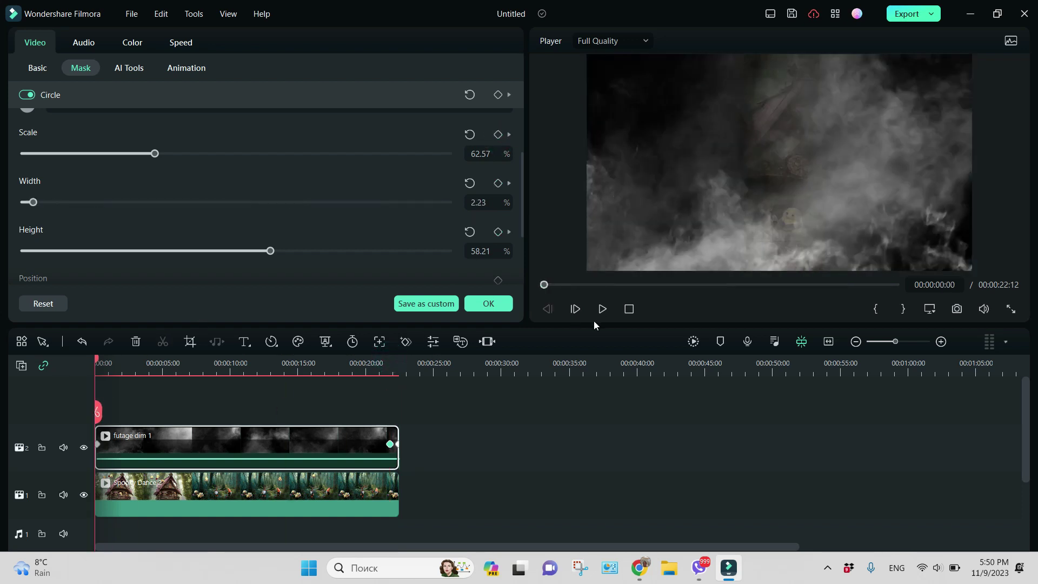
{"action": "left_click", "coordinate": [603, 309]}
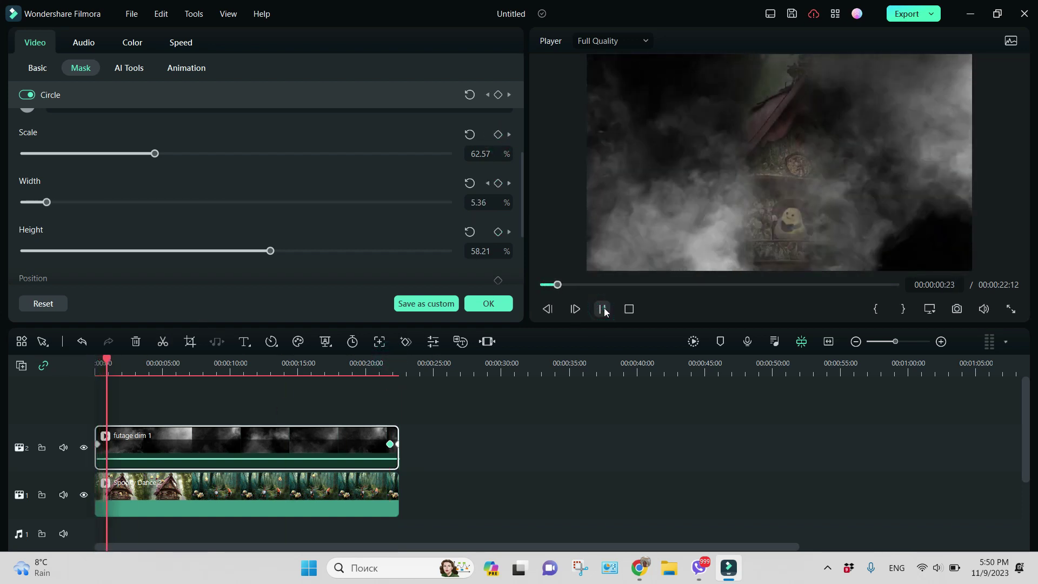